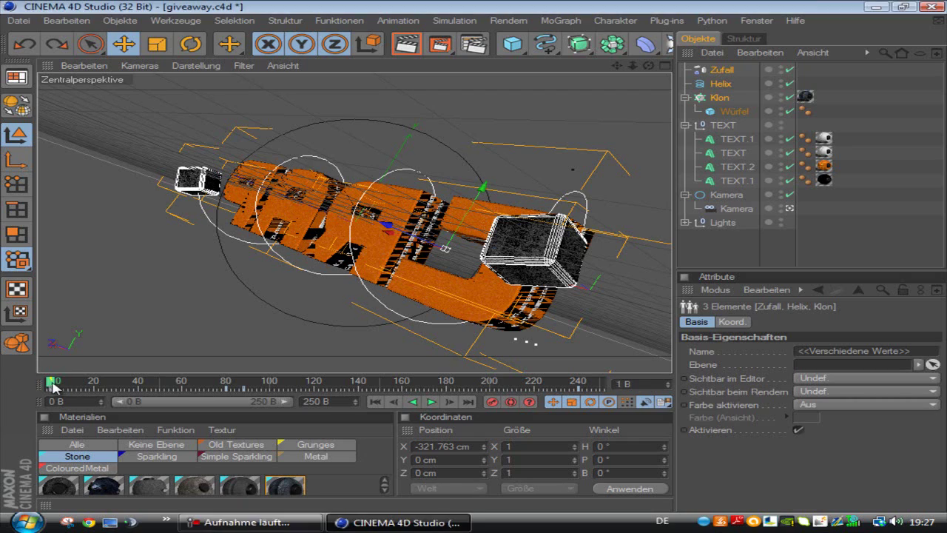
Step: Play and scrub through the existing clone explosion animation to review it
mouse_move(71, 383)
left_mouse_down()
mouse_move(230, 428)
mouse_move(244, 376)
mouse_move(302, 376)
mouse_move(366, 445)
mouse_move(416, 435)
mouse_move(332, 440)
mouse_move(76, 412)
mouse_move(152, 413)
mouse_move(406, 433)
mouse_move(52, 424)
mouse_move(452, 448)
mouse_move(636, 443)
left_mouse_up()
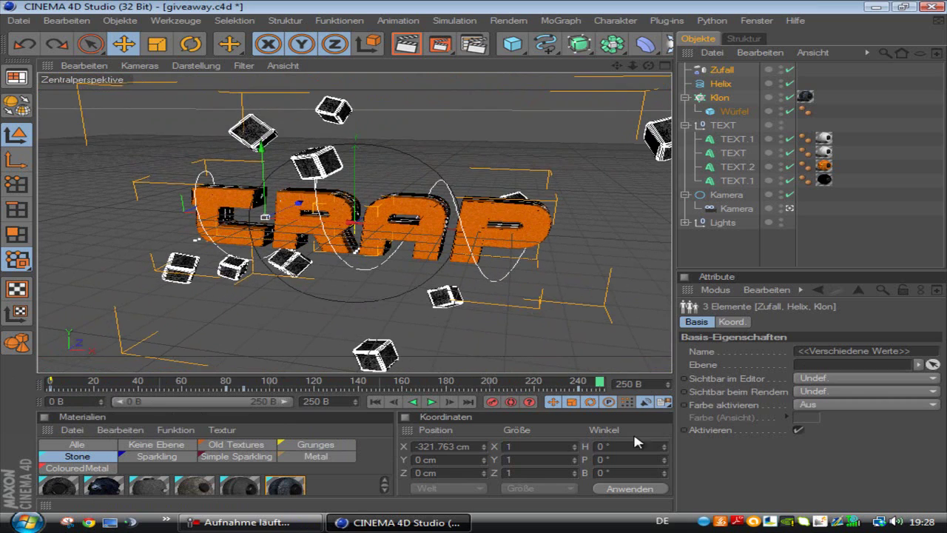
left_click(714, 253)
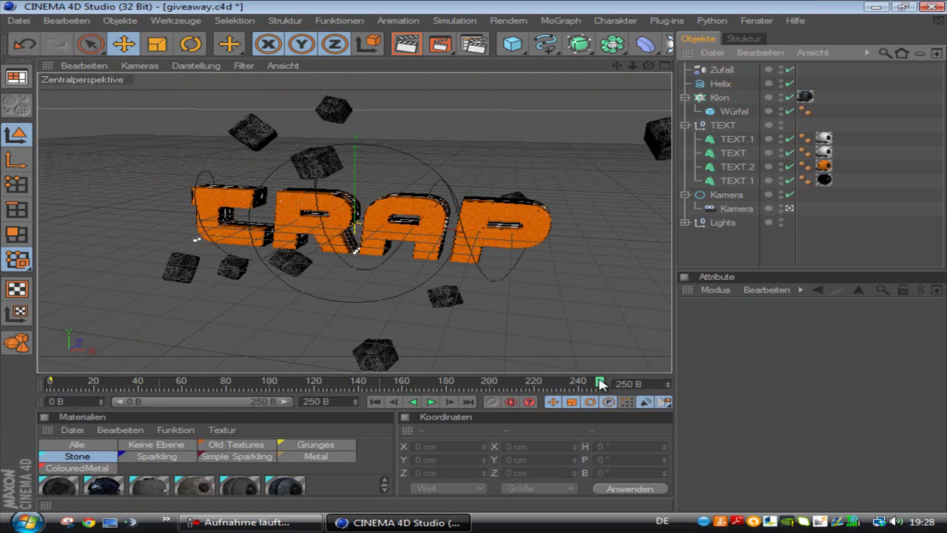
mouse_move(601, 384)
left_mouse_down()
mouse_move(78, 392)
mouse_move(18, 402)
mouse_move(137, 400)
mouse_move(206, 420)
mouse_move(255, 414)
mouse_move(182, 400)
mouse_move(337, 399)
left_mouse_up()
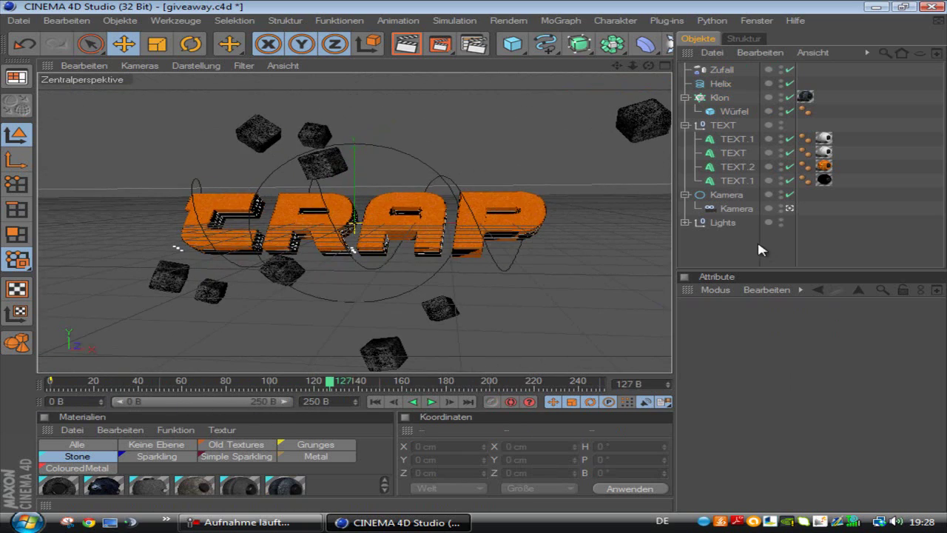
Step: Delete the old Zufall, Helix, Klon and Würfel, then add a new Klon and Würfel
left_click(732, 112)
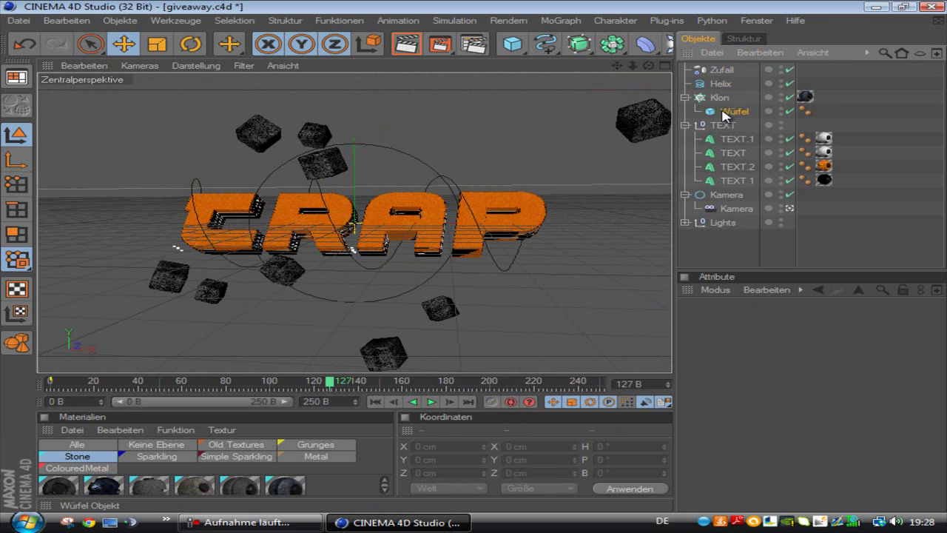
left_click(730, 71, "shift")
key("Delete")
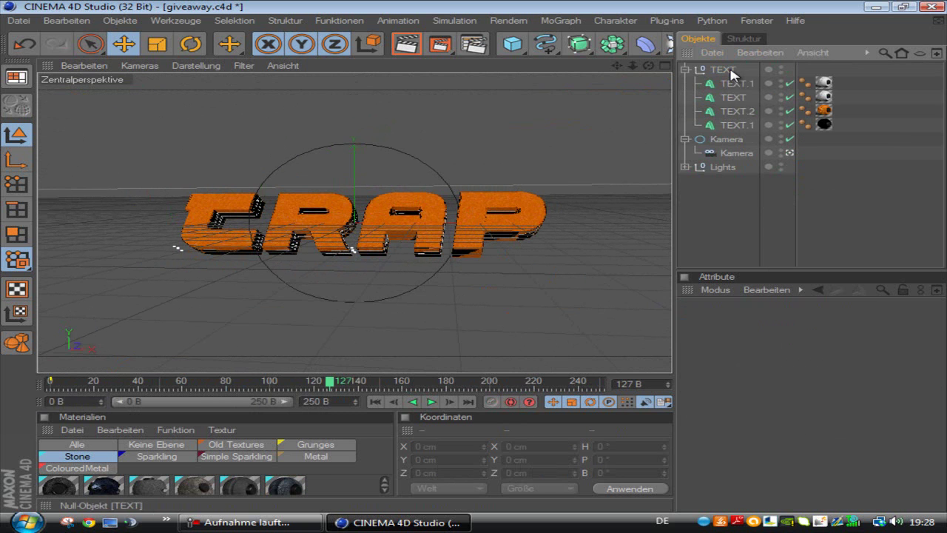
left_click(562, 20)
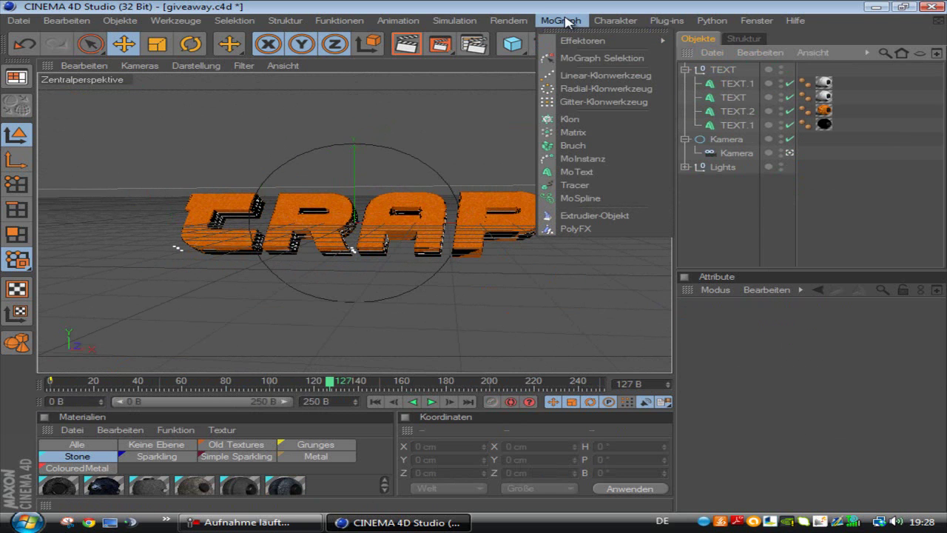
left_click(569, 118)
left_click_drag(512, 43, 479, 65)
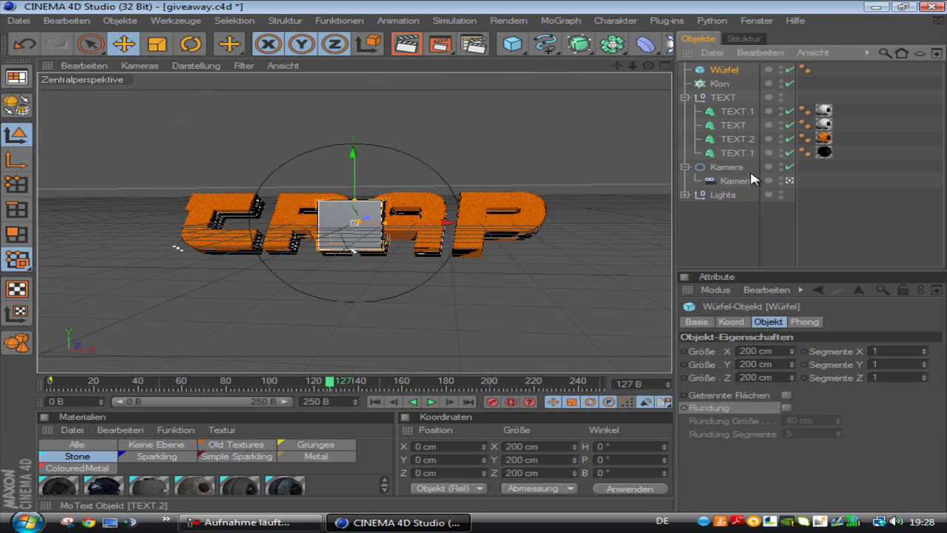
Step: Size the cube to 100 cm with 10 cm Rundung and nest it under Klon
double_click(762, 345)
type("100")
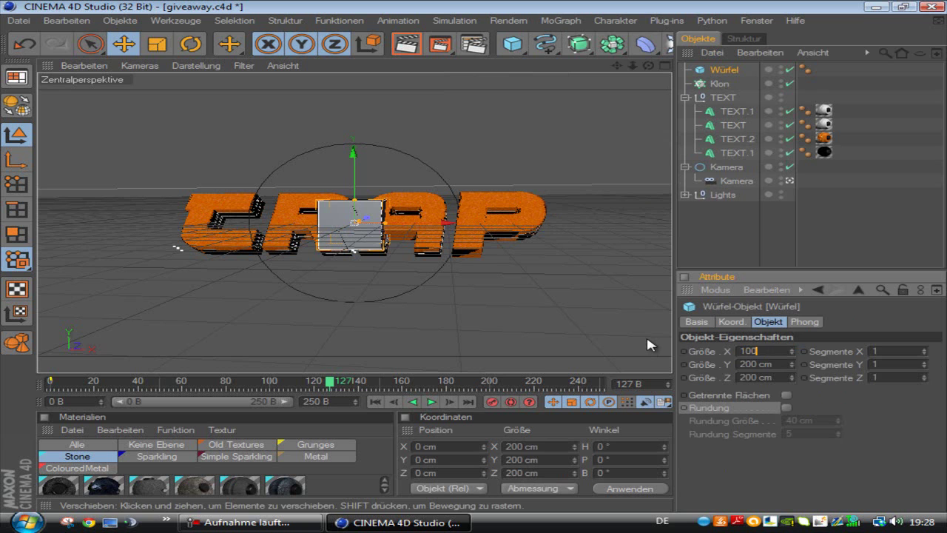
key("Tab")
type("100")
key("Tab")
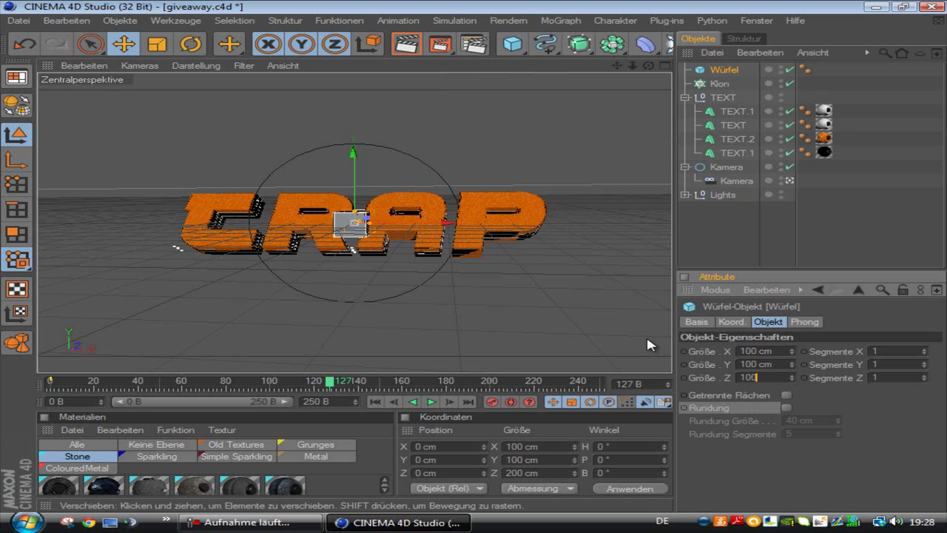
left_click(786, 407)
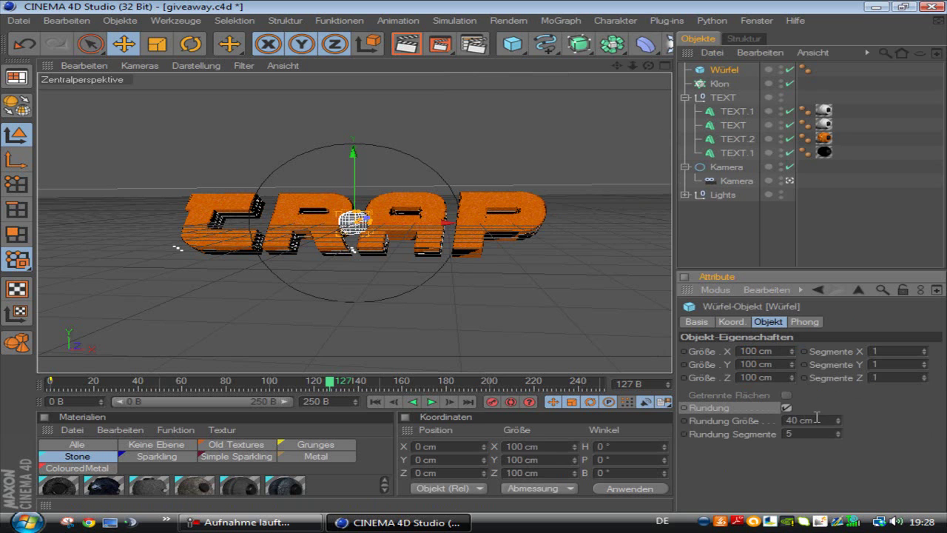
type("100")
key("Return")
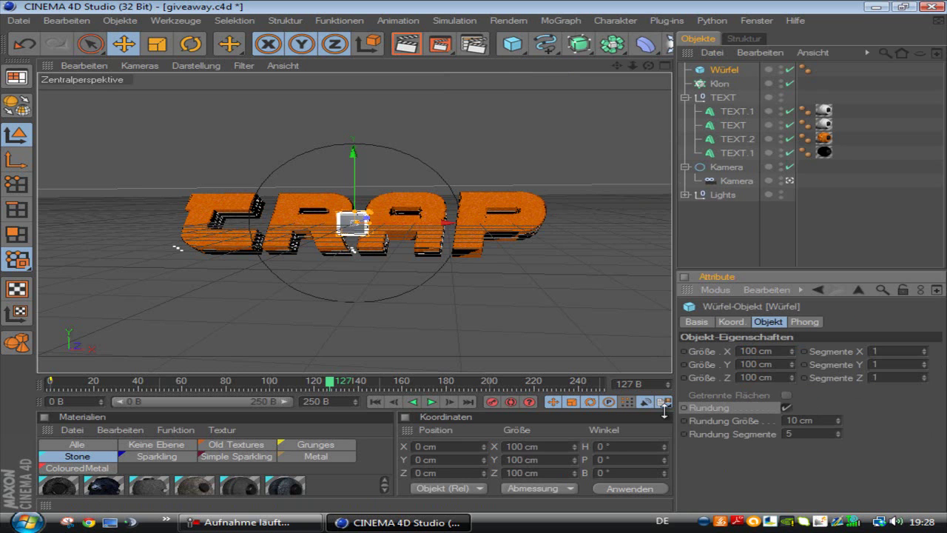
left_click(743, 232)
mouse_move(727, 72)
left_mouse_down()
mouse_move(738, 87)
mouse_move(725, 87)
left_mouse_up()
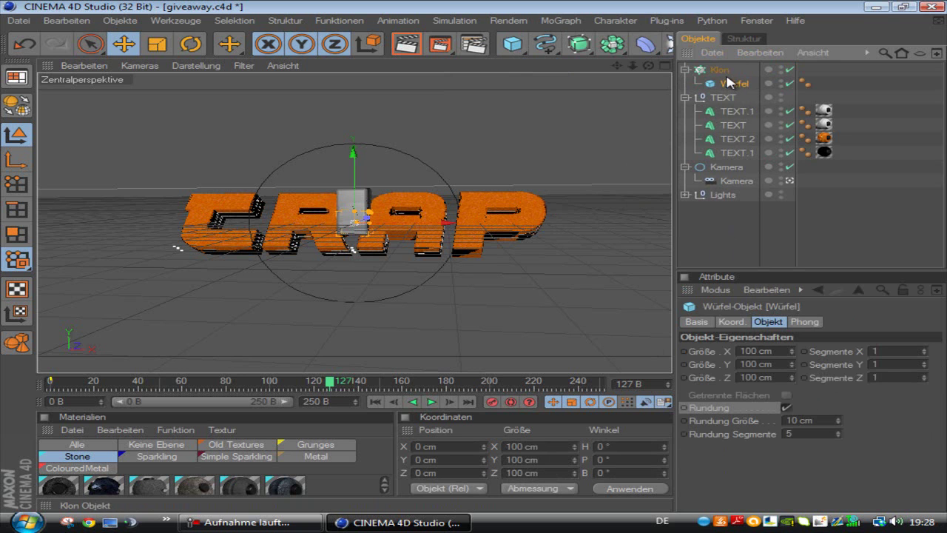
Step: Add a Helix spline from the spline palette
left_click(721, 71)
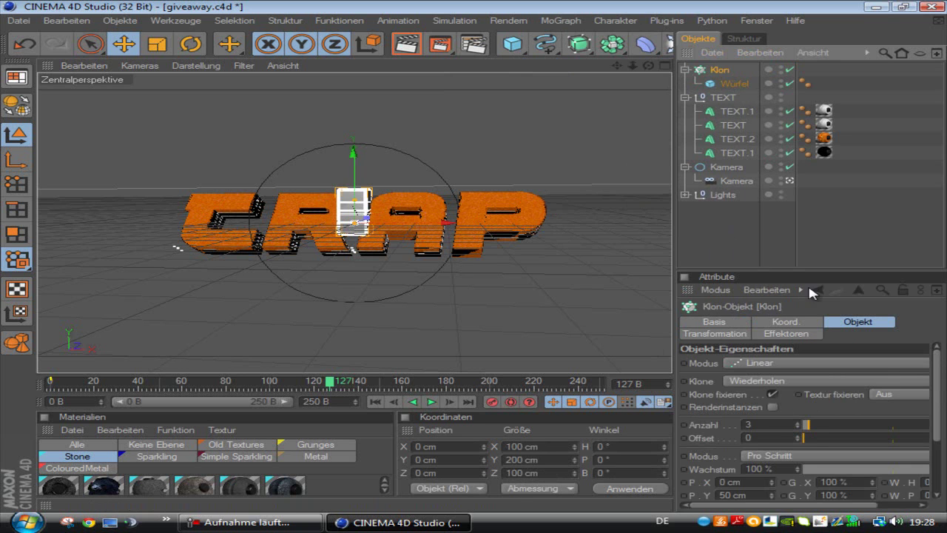
left_click(545, 43)
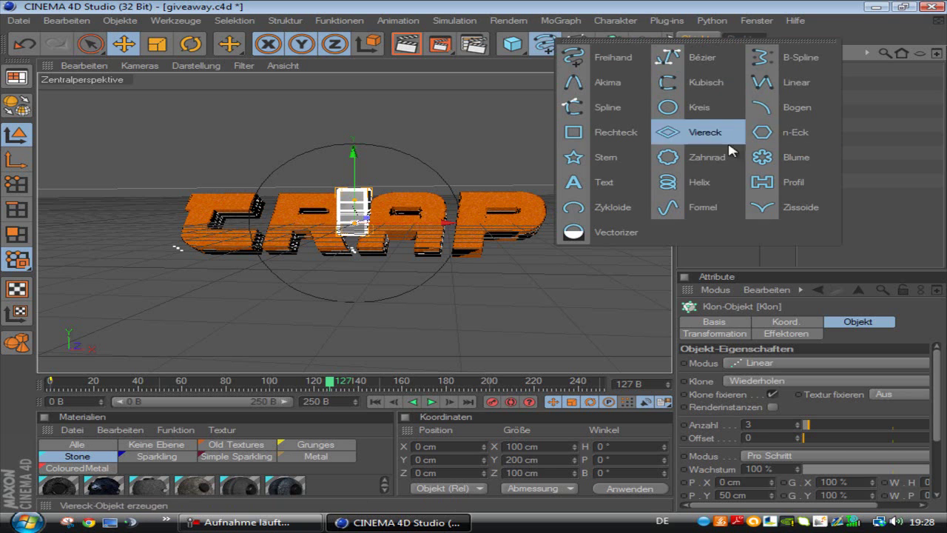
left_click(696, 182)
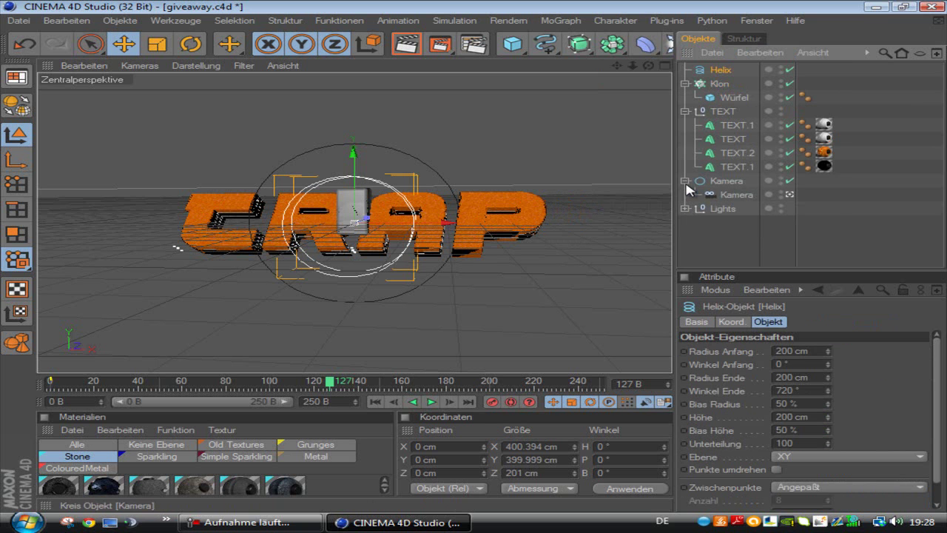
left_click(548, 45)
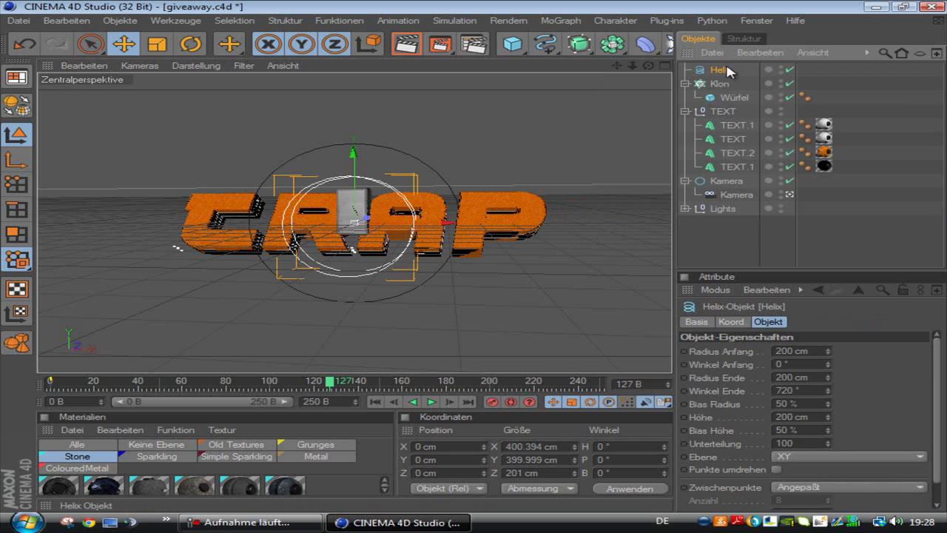
Step: Set the helix to the ZY plane with more turns, and shift it left to X −603 cm
left_click(785, 457)
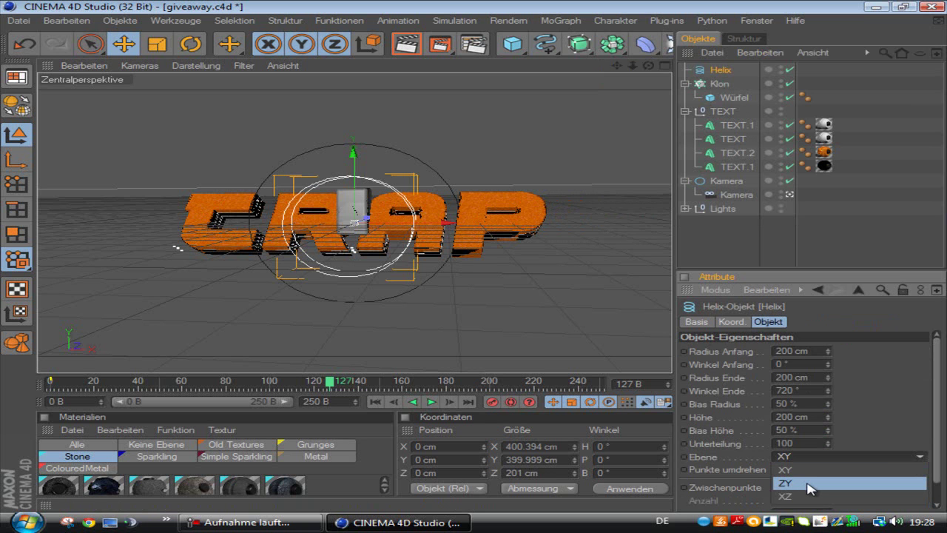
left_click(810, 484)
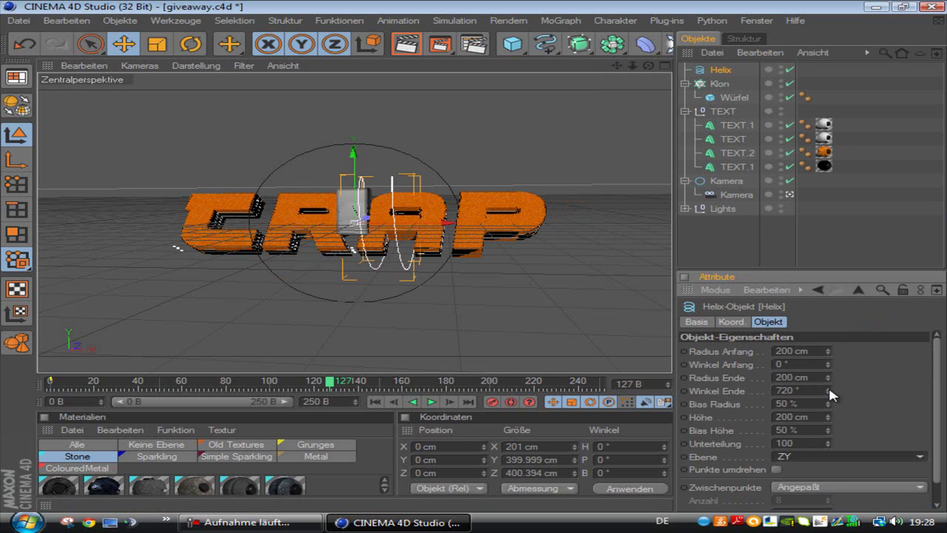
left_click_drag(830, 393, 823, 427)
left_click_drag(448, 222, 476, 260)
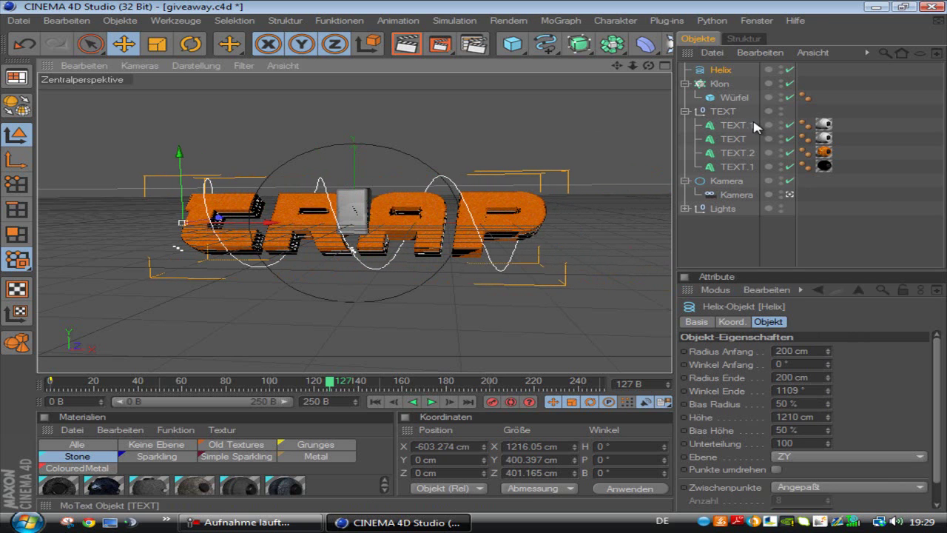
Step: Set the cloner's Modus to Objekt with the Helix as its target object
left_click(719, 83)
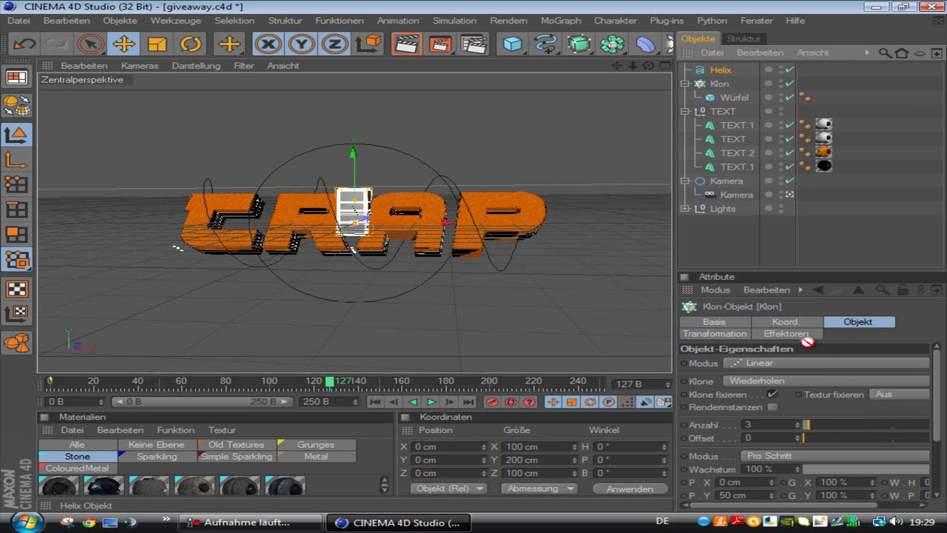
left_click_drag(804, 432, 740, 94)
left_click(774, 364)
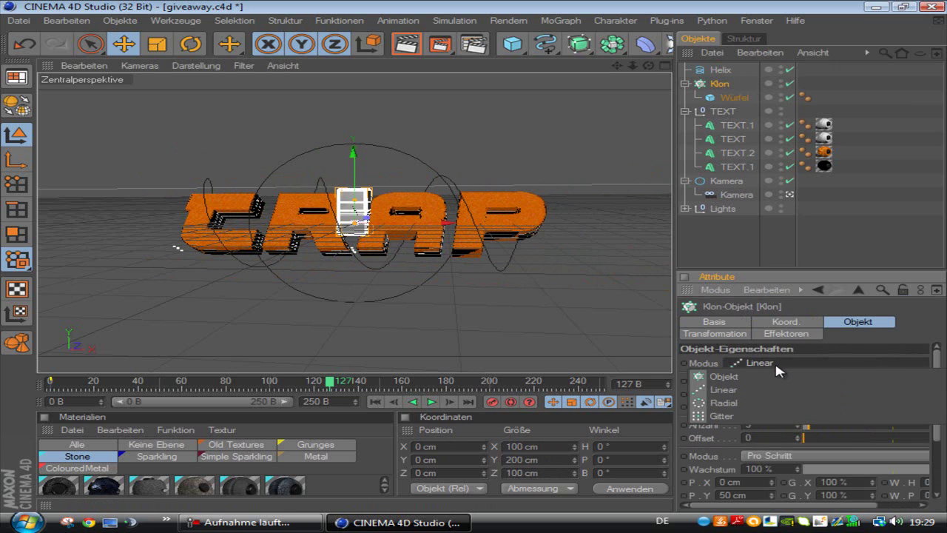
left_click(740, 377)
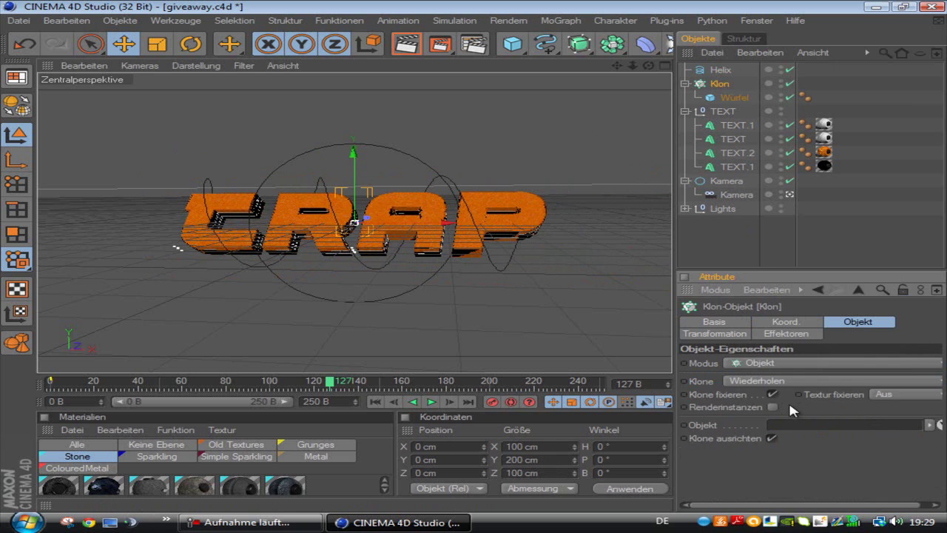
left_click_drag(732, 71, 775, 90)
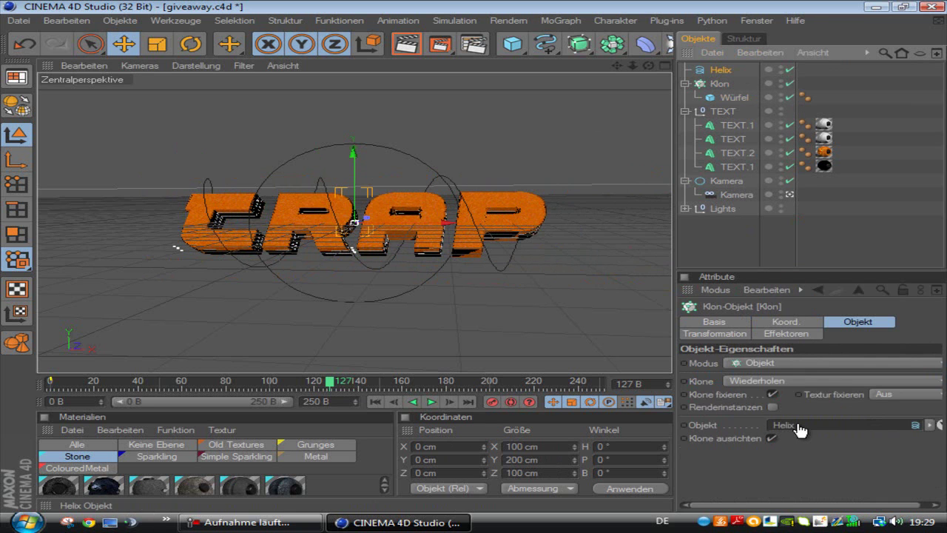
left_click_drag(812, 431, 811, 429)
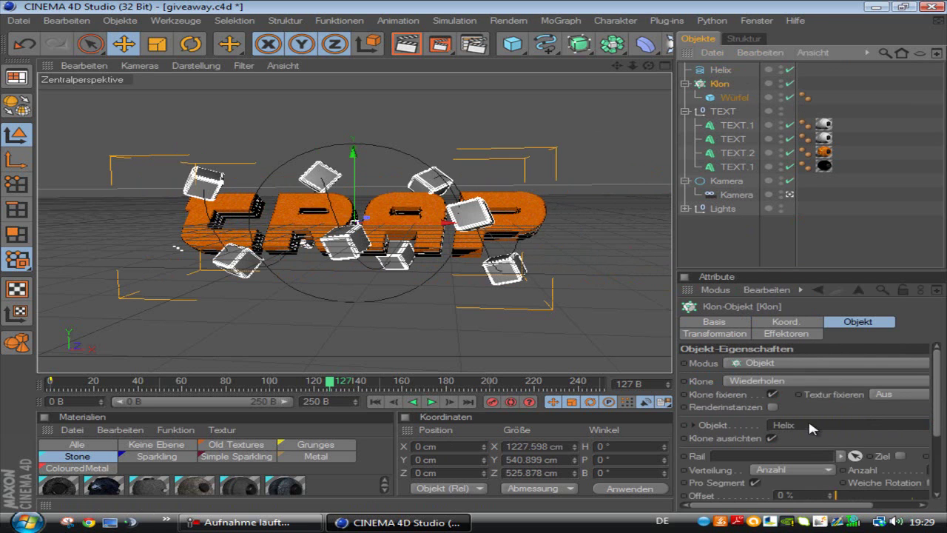
Step: Scrub the timeline to preview cubes along the helix, then review the cloner's Offset settings
left_click(761, 250)
left_click_drag(328, 381, 2, 363)
left_click_drag(59, 361, 318, 382)
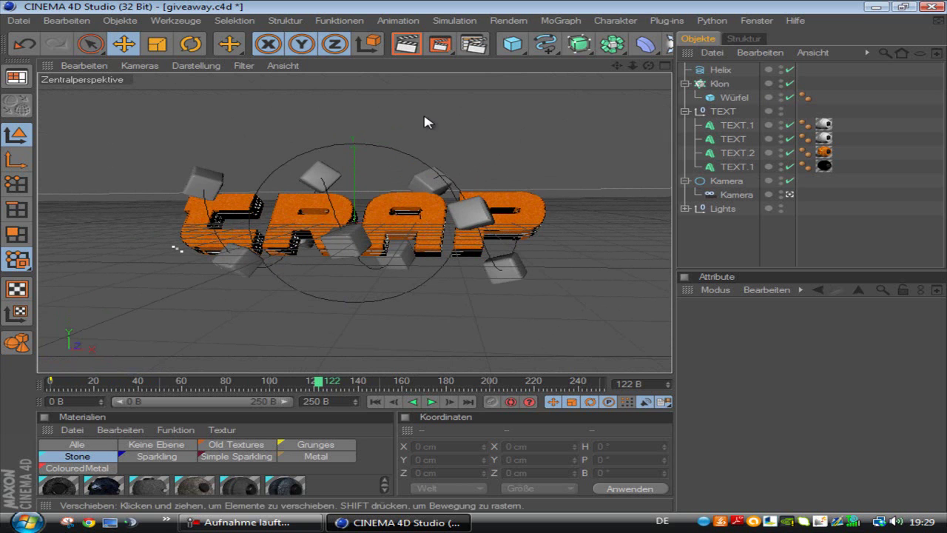
left_click(720, 83)
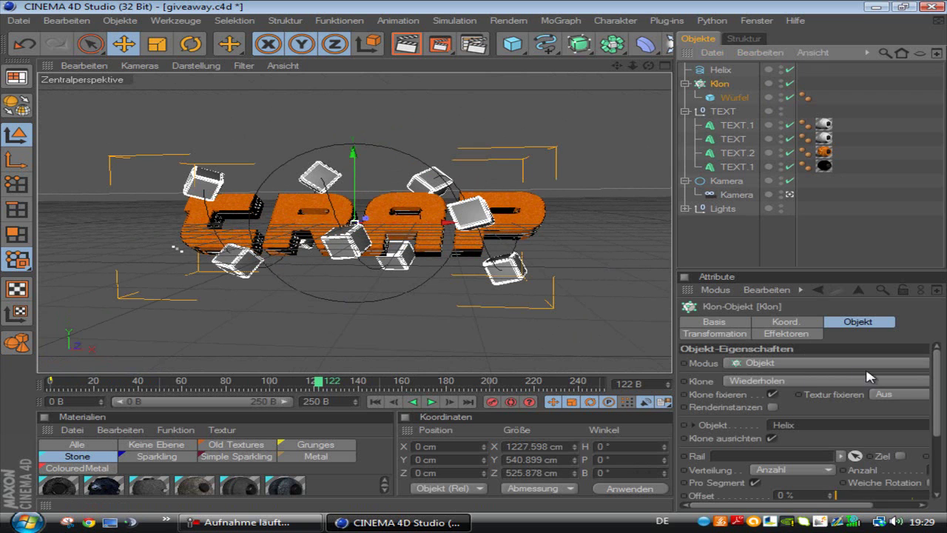
left_click_drag(936, 415, 936, 476)
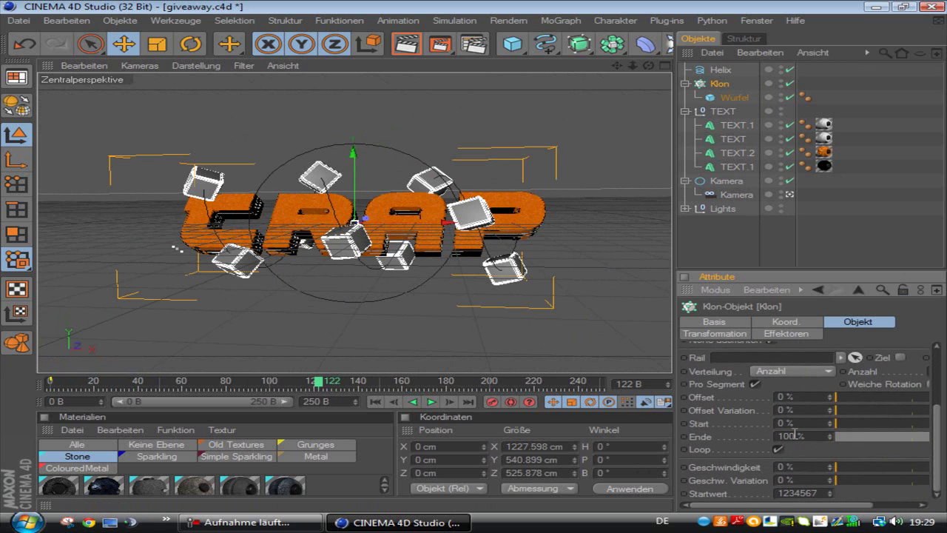
Step: Set the cloner's Ende to 0 % at frame 0 and keyframe it
left_click_drag(326, 385, 6, 384)
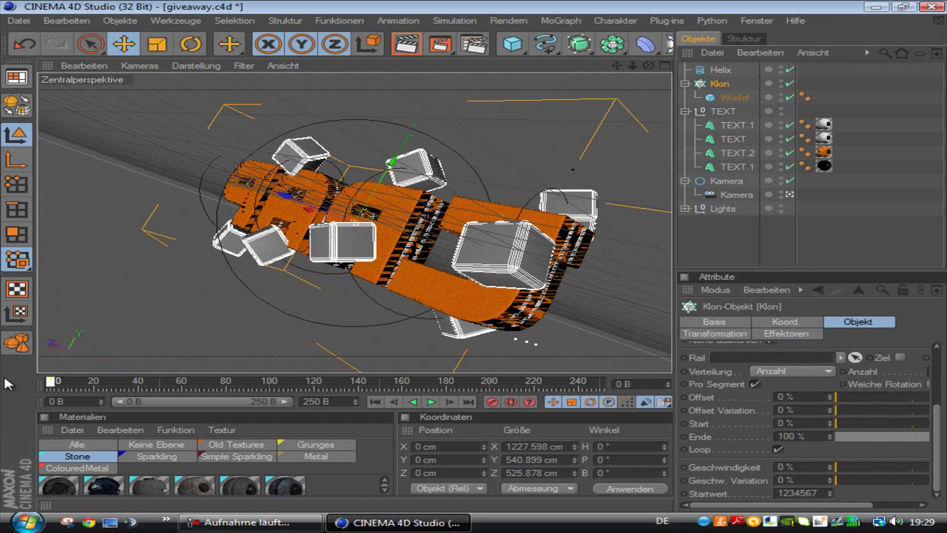
left_click(801, 435)
type("0")
key("Return")
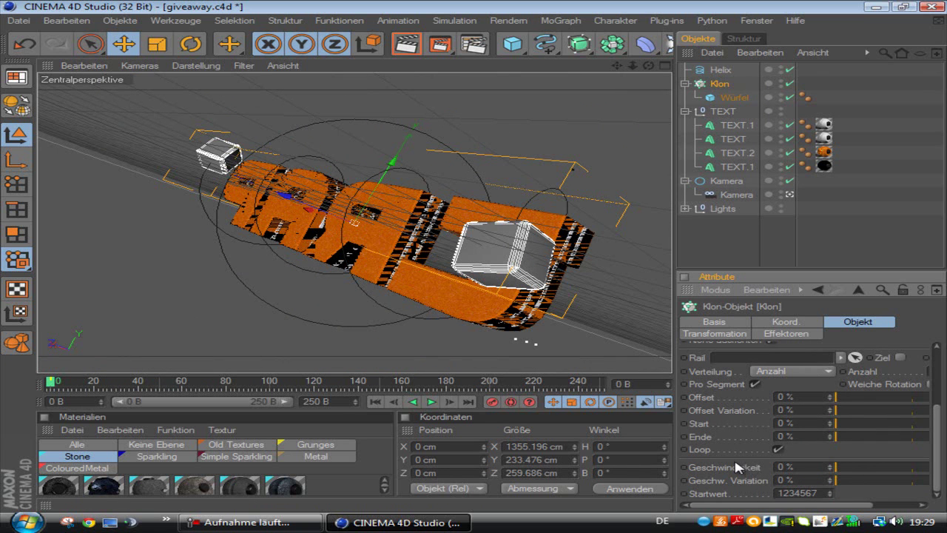
left_click(684, 436, "ctrl")
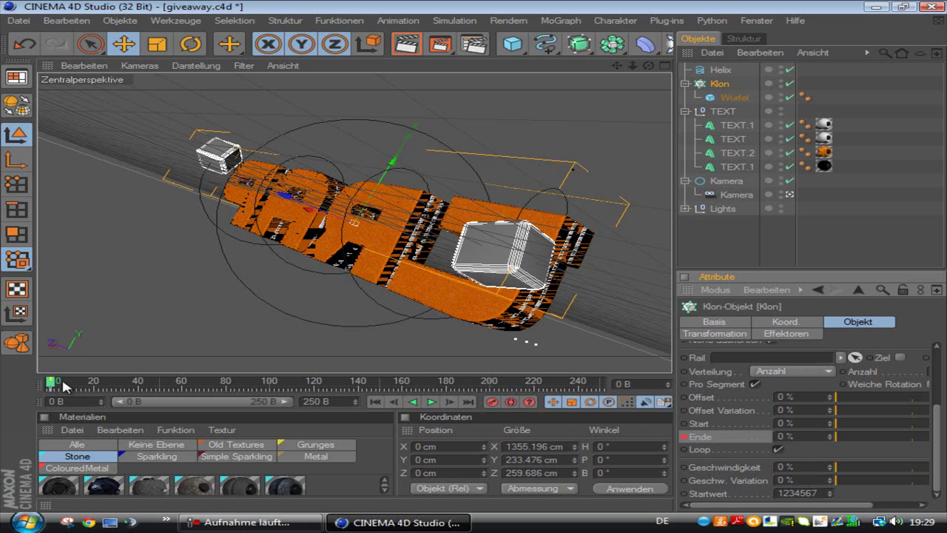
Step: At frame 80, set Ende to 100 %
left_click_drag(56, 384, 228, 392)
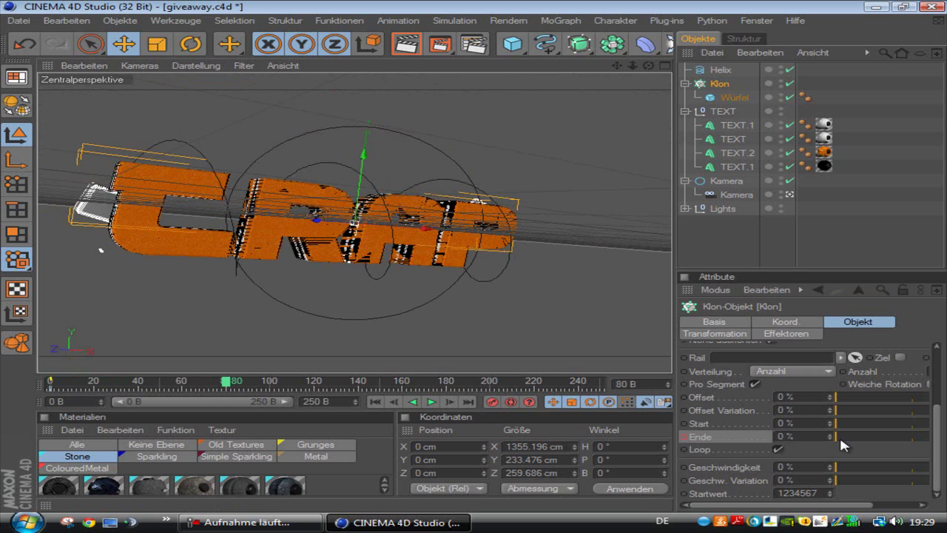
left_click(818, 435)
type("100")
key("Return")
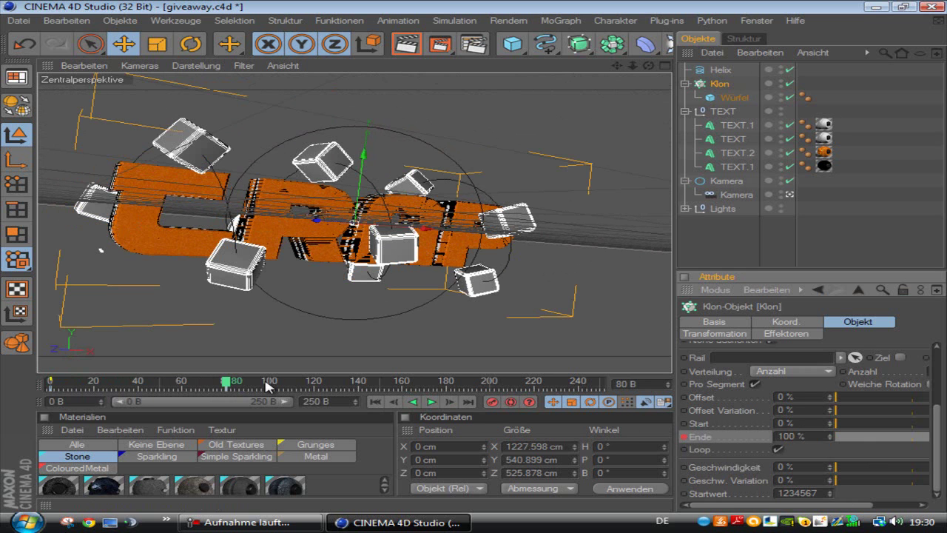
Step: Play the build-up animation from frame 0, then return to around frame 80
left_click_drag(228, 388, 50, 384)
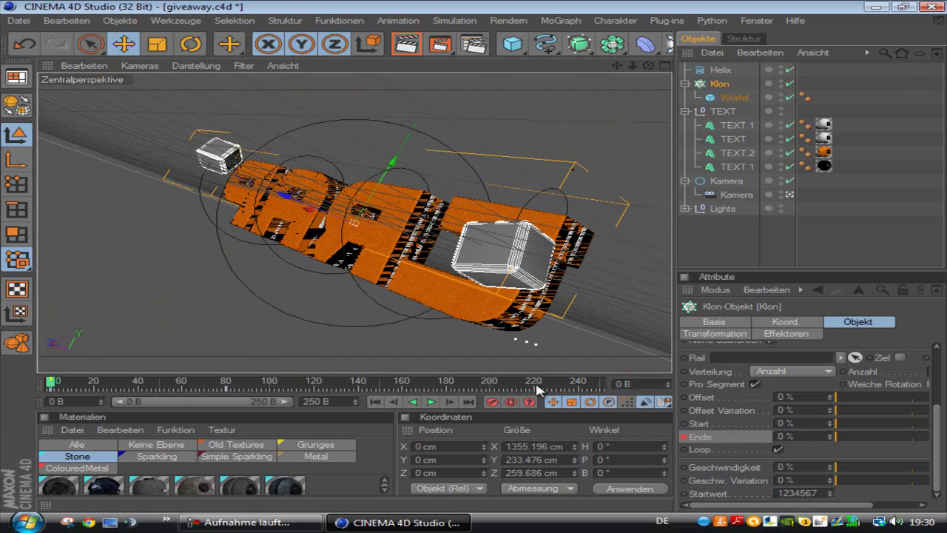
left_click(430, 400)
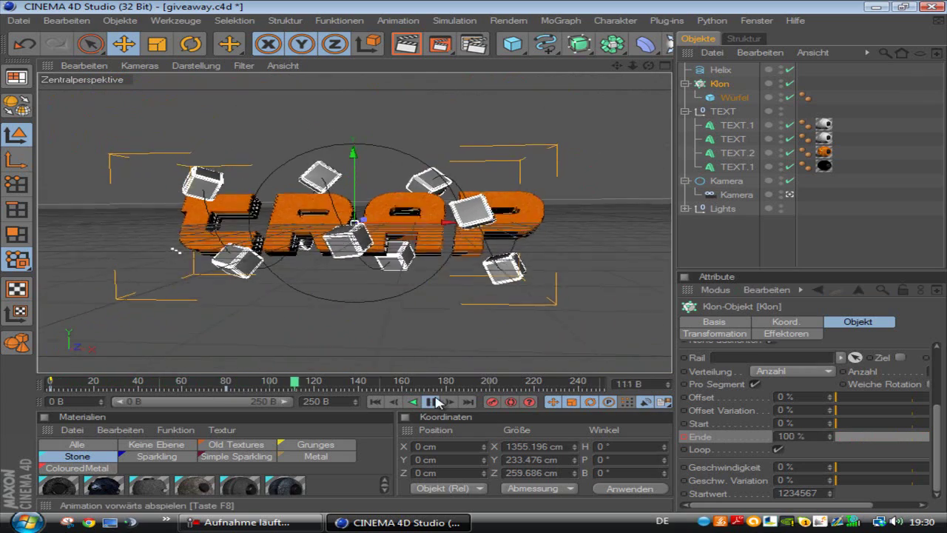
left_click(431, 400)
left_click_drag(306, 384, 226, 382)
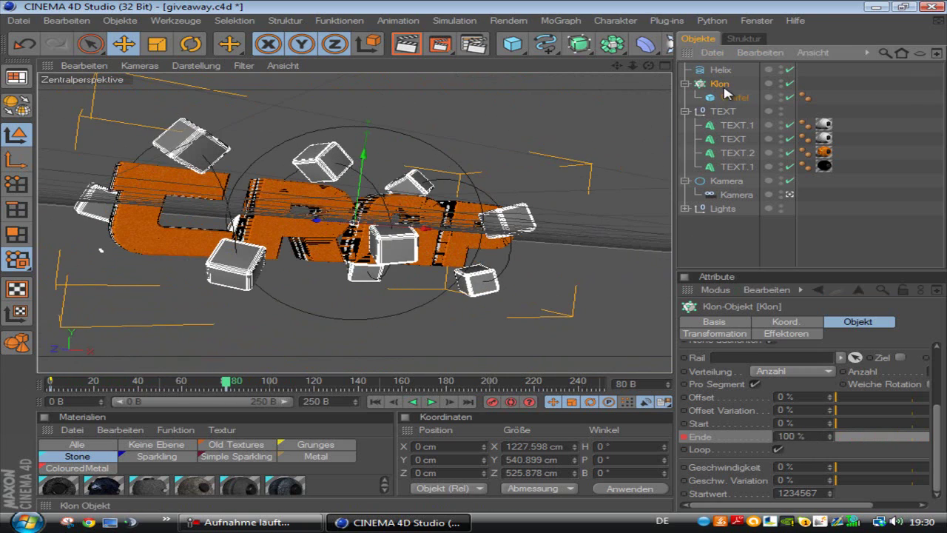
Step: Add a Zufall effector and drag its position offsets to 679, -165 and 636 cm
left_click(528, 23)
mouse_move(615, 21)
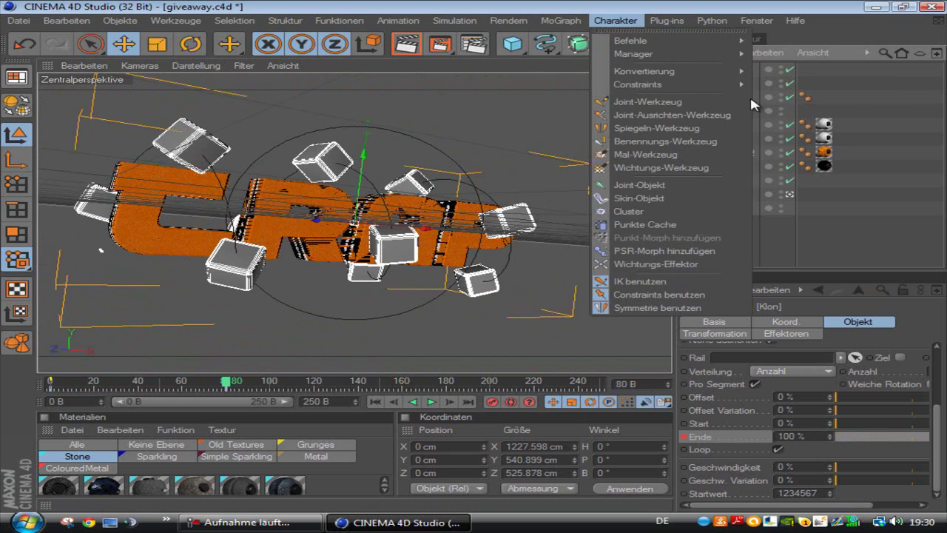
mouse_move(561, 20)
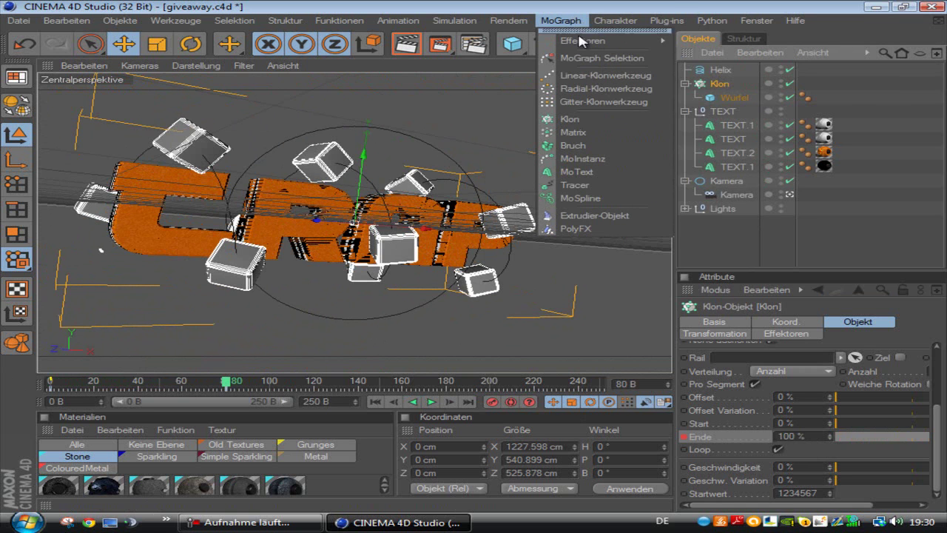
mouse_move(580, 41)
left_click(716, 128)
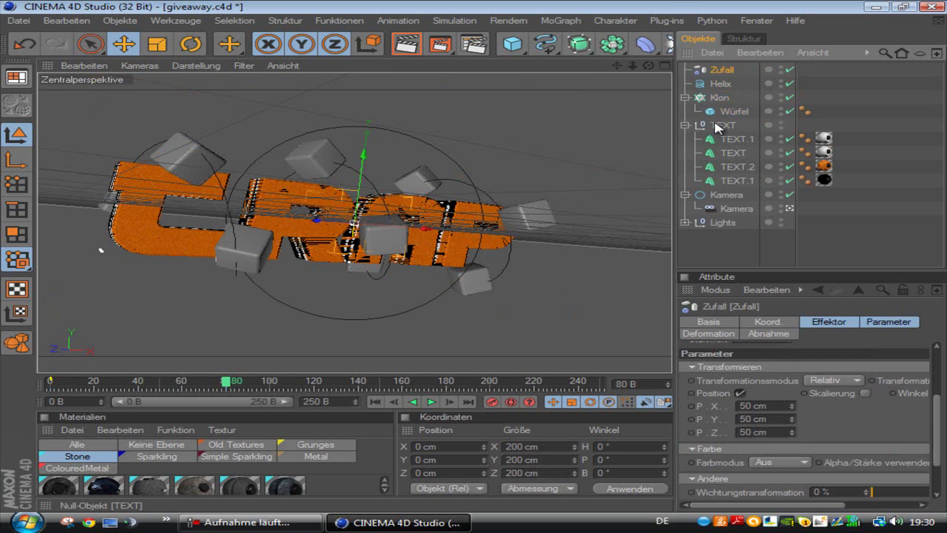
left_click_drag(773, 405, 859, 400)
mouse_move(789, 421)
left_mouse_down()
mouse_move(792, 282)
mouse_move(797, 421)
mouse_move(785, 277)
mouse_move(792, 441)
left_mouse_up()
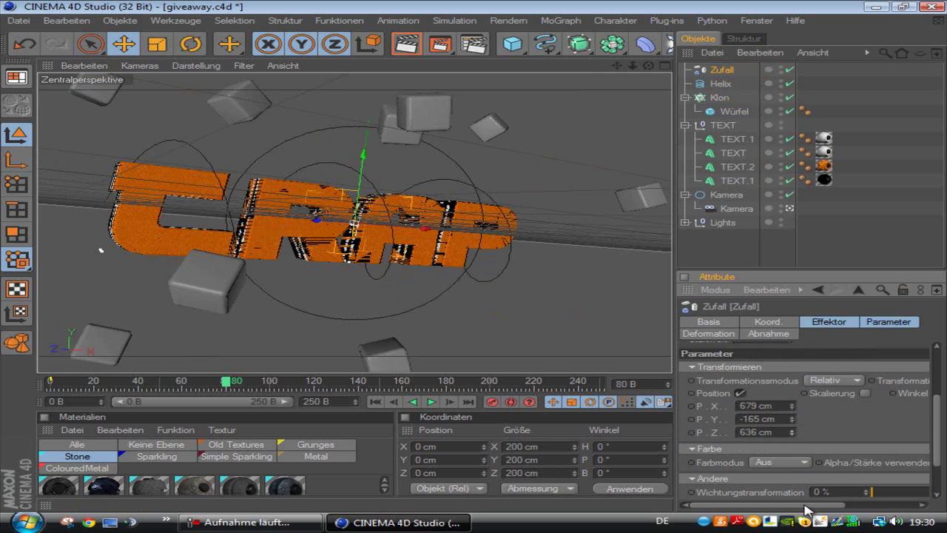
Step: Set the effector's Stärke to 0 % and keyframe it
left_click(828, 322)
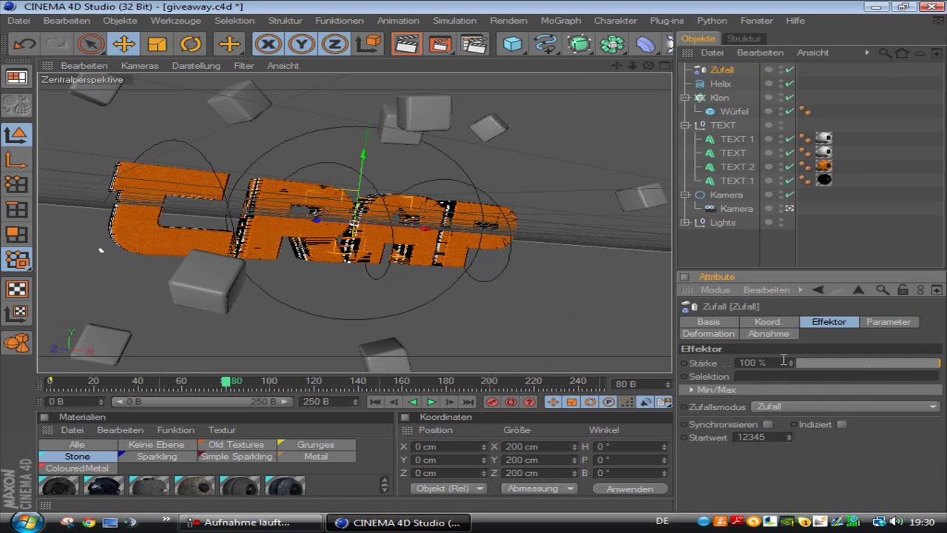
type("0")
key("Return")
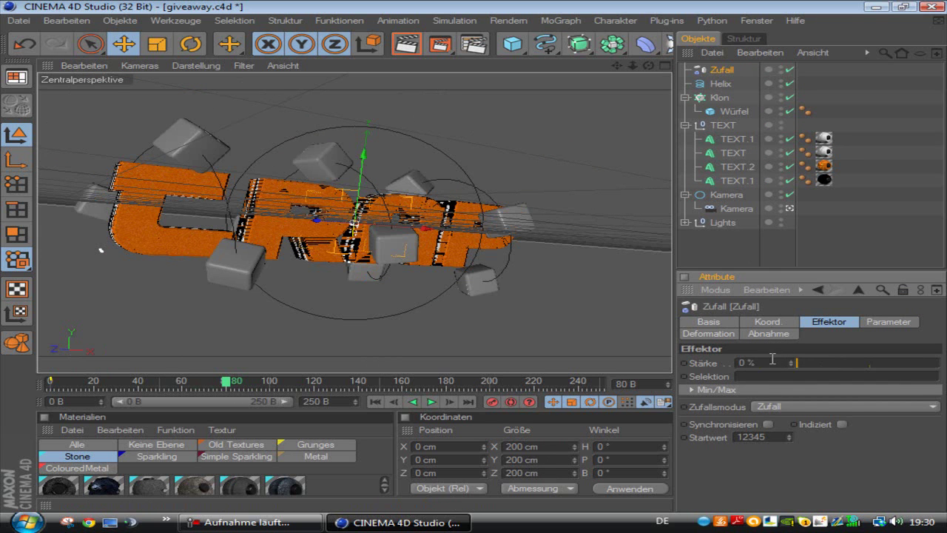
left_click_drag(225, 381, 231, 403)
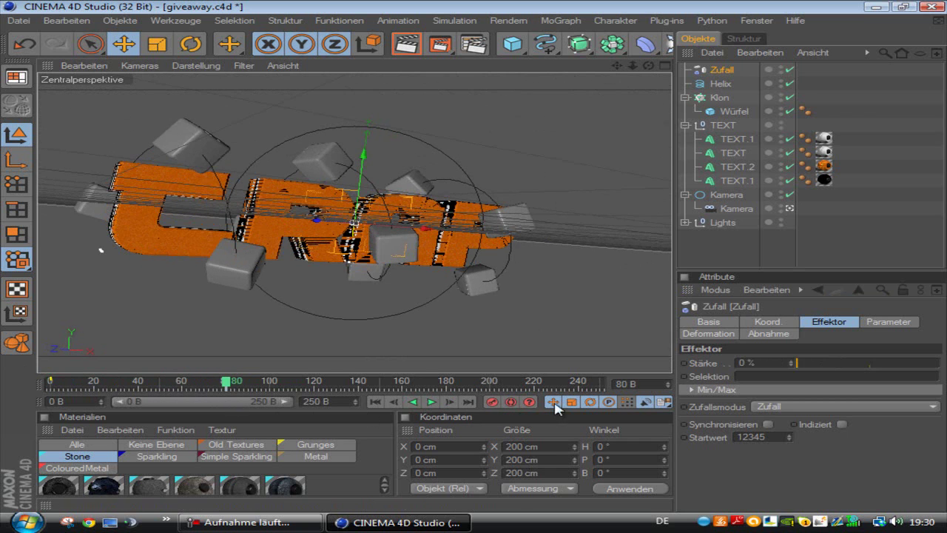
Step: Set Stärke to 70 % at frame 90, then edit it at frame 250 for 130 %
left_click_drag(226, 388, 250, 386)
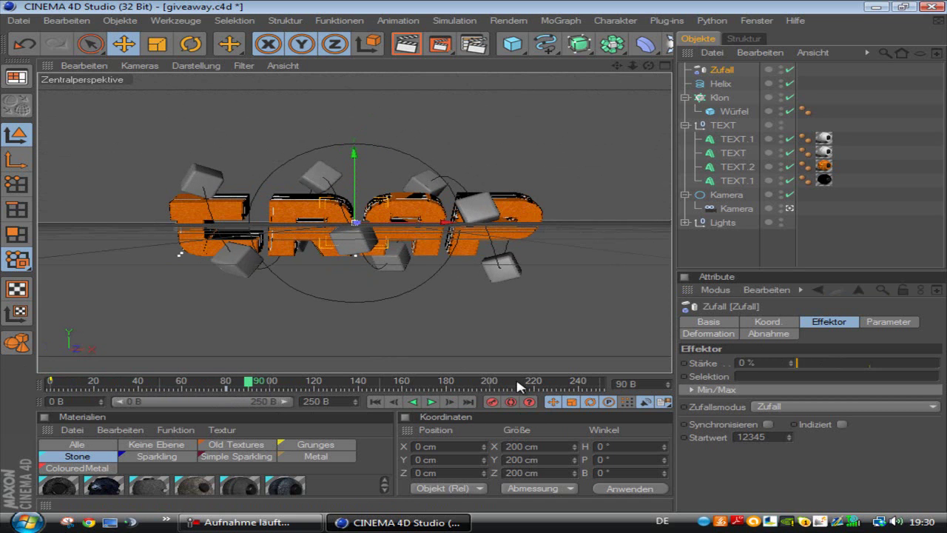
left_click(781, 362)
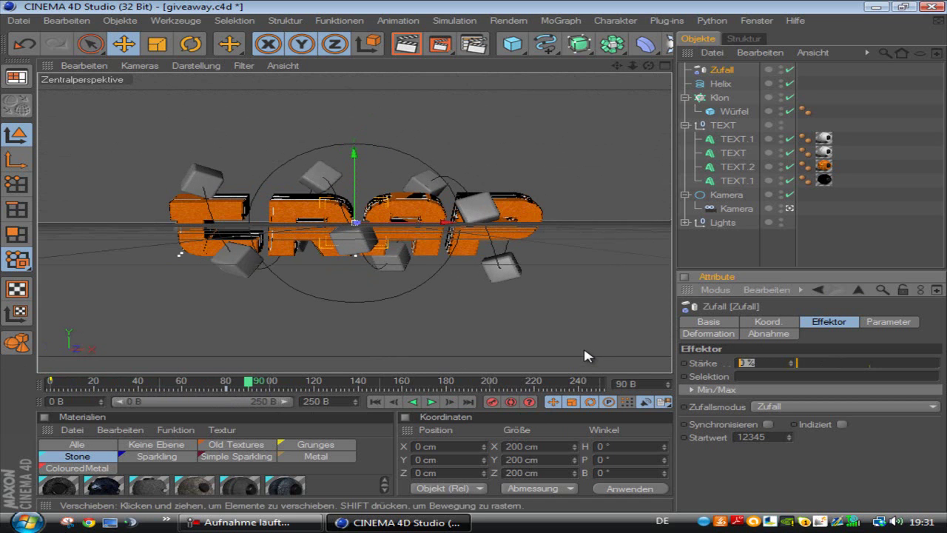
type("70")
key("Return")
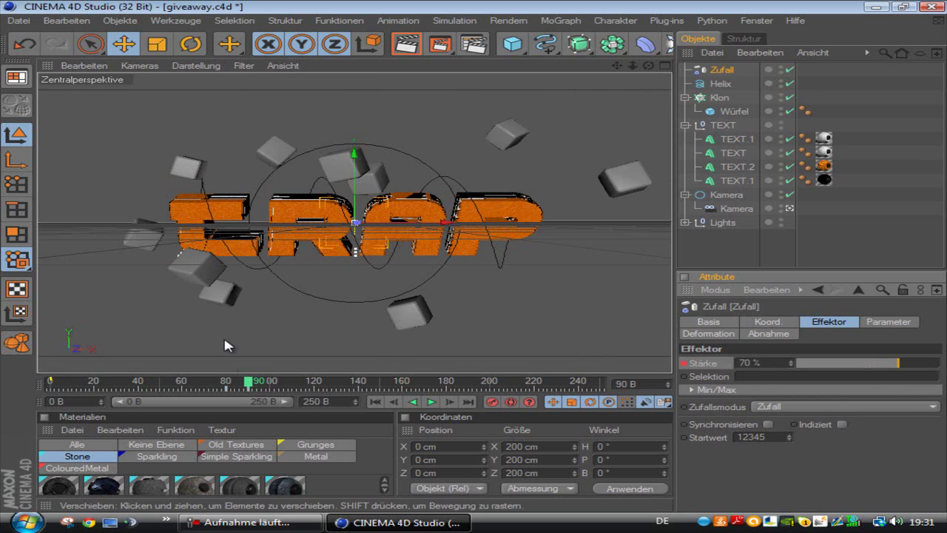
left_click_drag(255, 386, 600, 383)
left_click(755, 363)
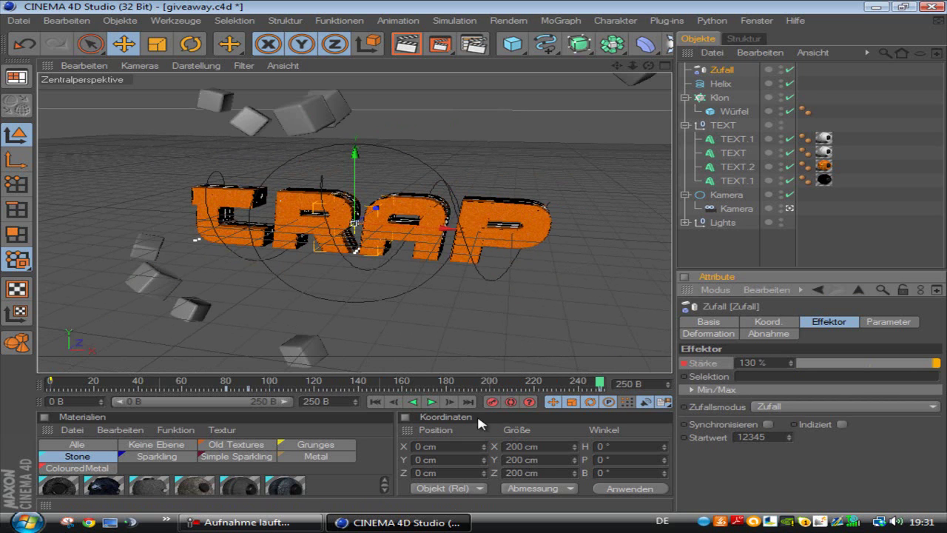
Step: Drag the Zufall effector's P.Y offset so positions become 290, 165 and 902 cm
left_click(882, 323)
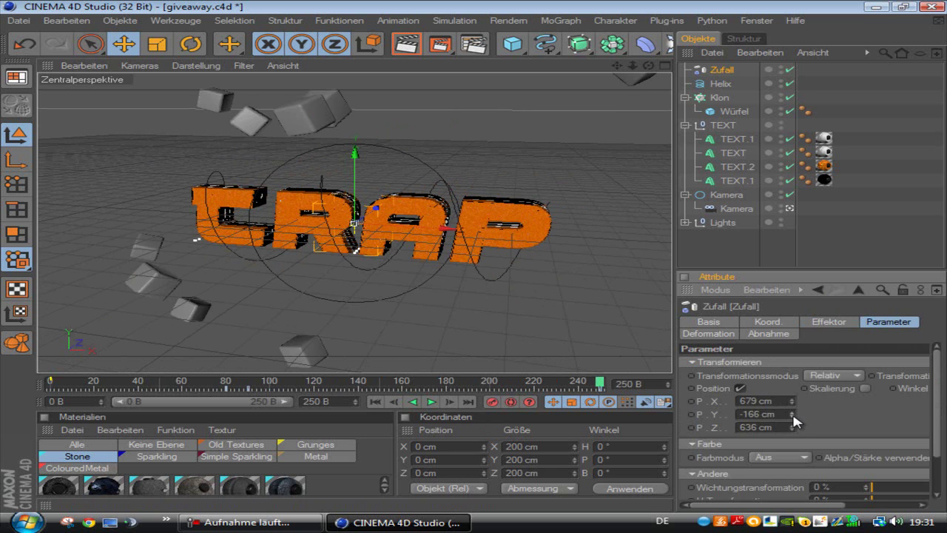
mouse_move(792, 413)
left_mouse_down()
mouse_move(801, 418)
mouse_move(792, 408)
mouse_move(783, 430)
mouse_move(799, 411)
mouse_move(792, 407)
mouse_move(795, 418)
mouse_move(792, 289)
mouse_move(800, 451)
mouse_move(792, 376)
mouse_move(804, 349)
mouse_move(796, 406)
left_mouse_up()
Step: Go to frame 80, set the effector's Stärke to 0 %, then rewind to frame 0
left_click_drag(600, 382, 49, 382)
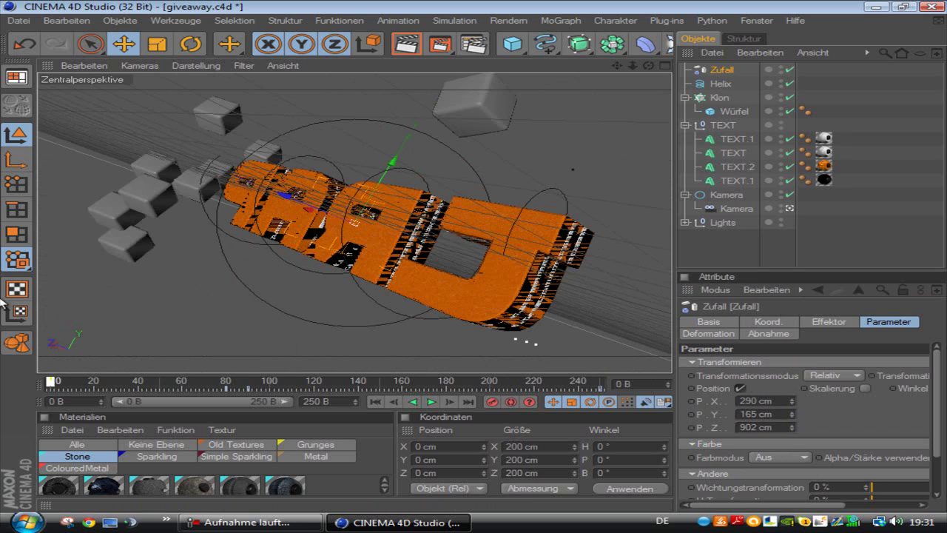
left_click(829, 322)
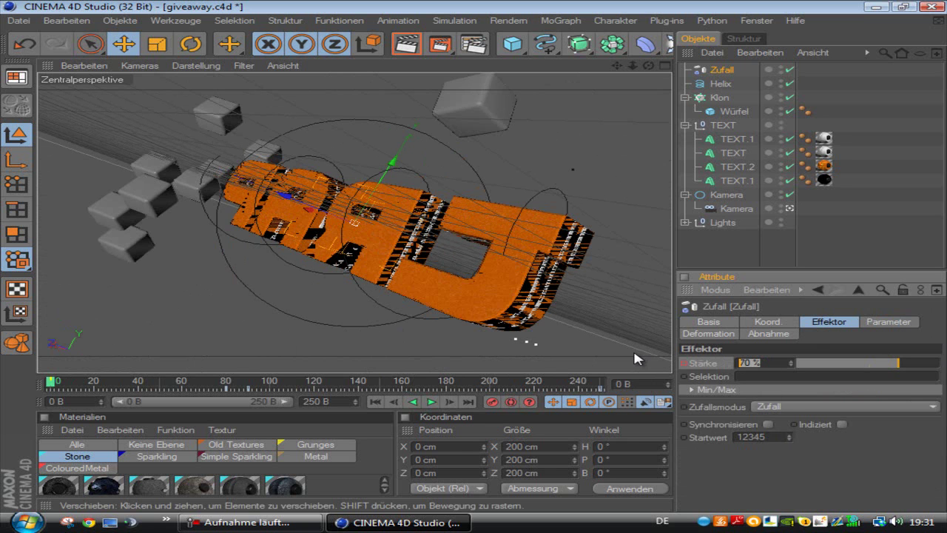
left_click(225, 383)
left_click(450, 401)
left_click(777, 361)
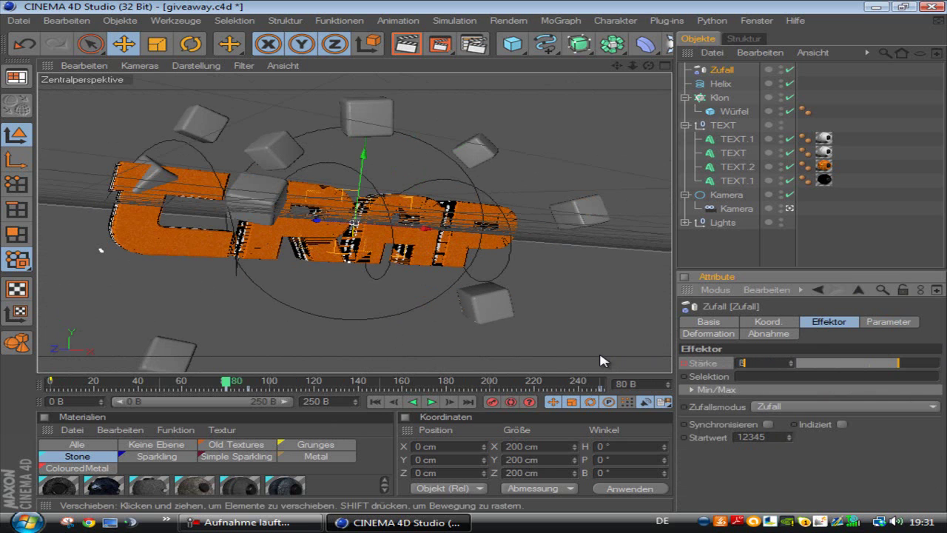
type("9")
key("Return")
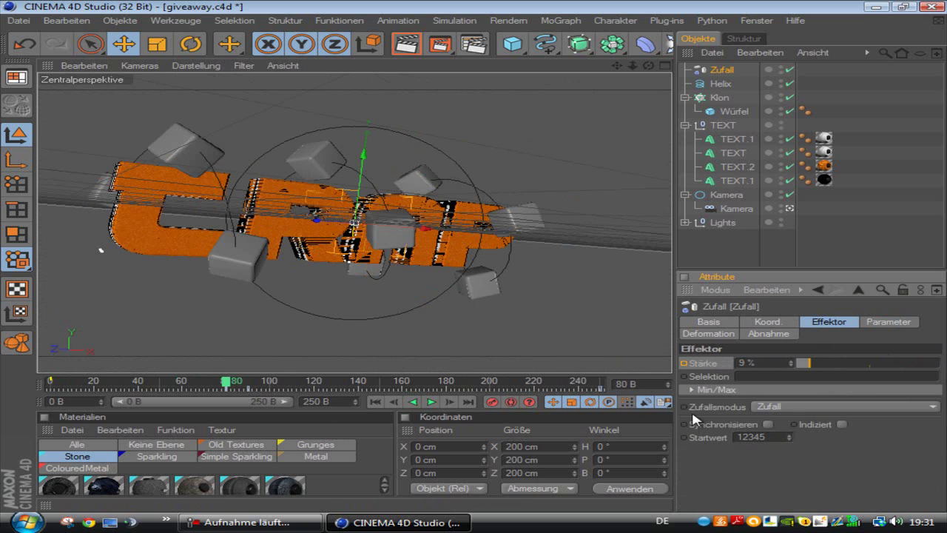
double_click(774, 361)
type("0")
key("Return")
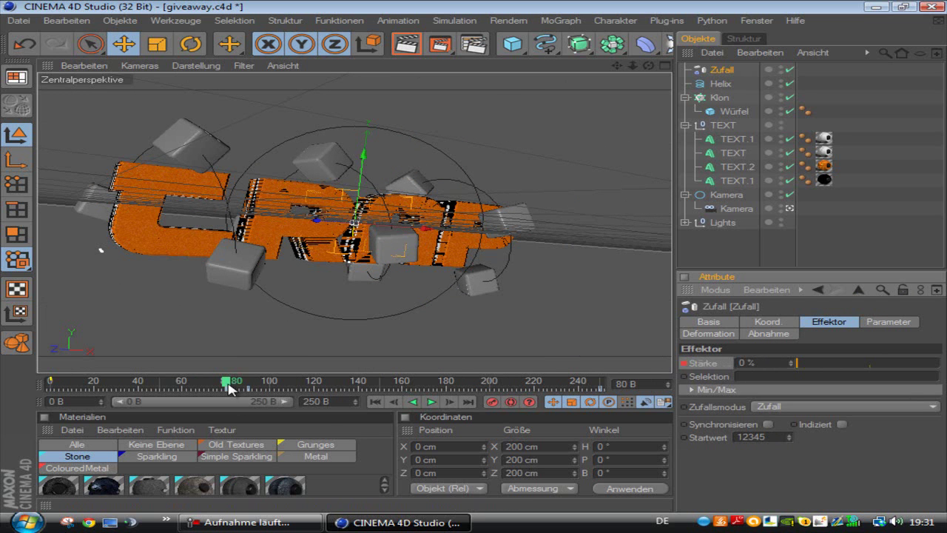
left_click_drag(227, 384, 1, 356)
left_click(432, 401)
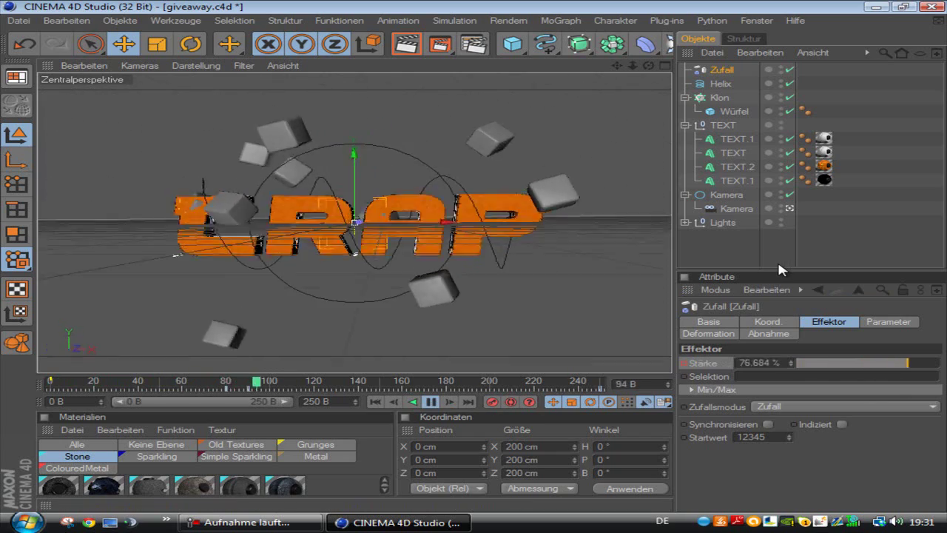
left_click(431, 401)
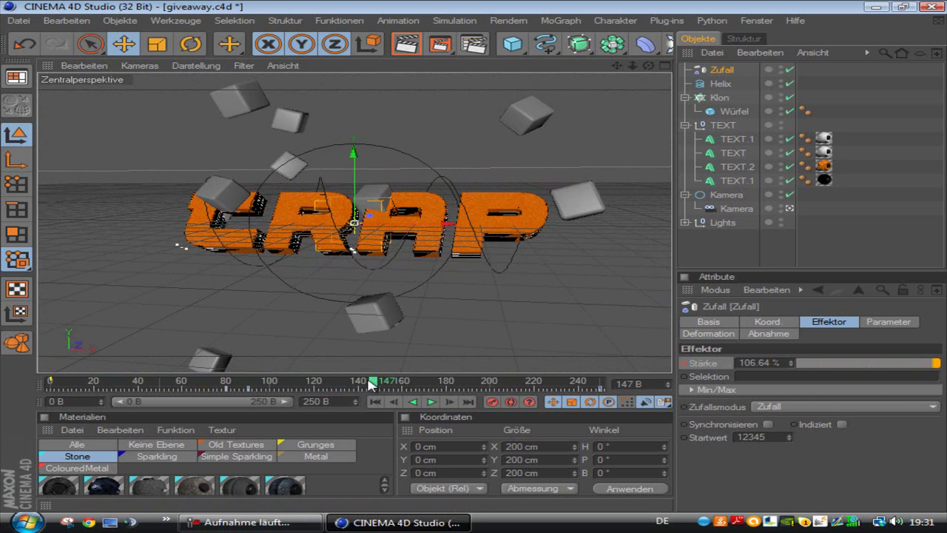
left_click_drag(372, 383, 624, 352)
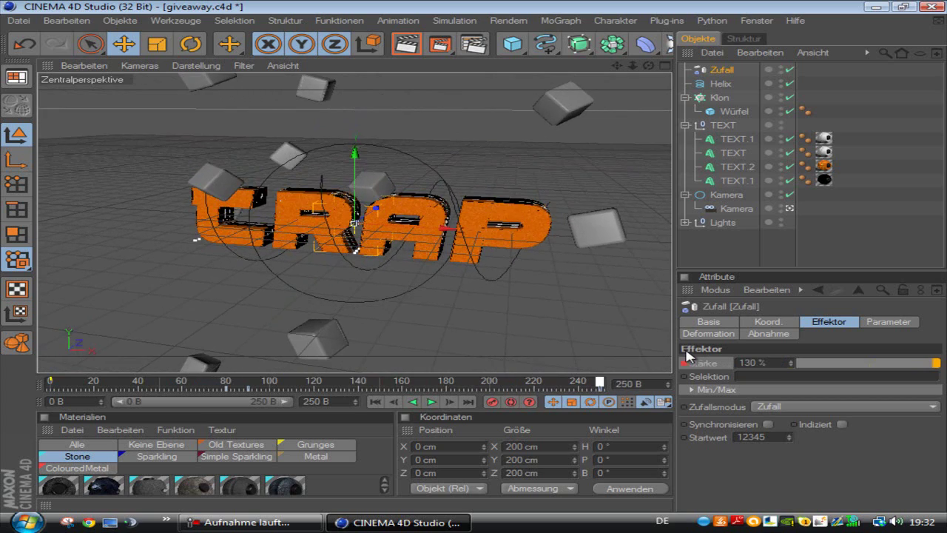